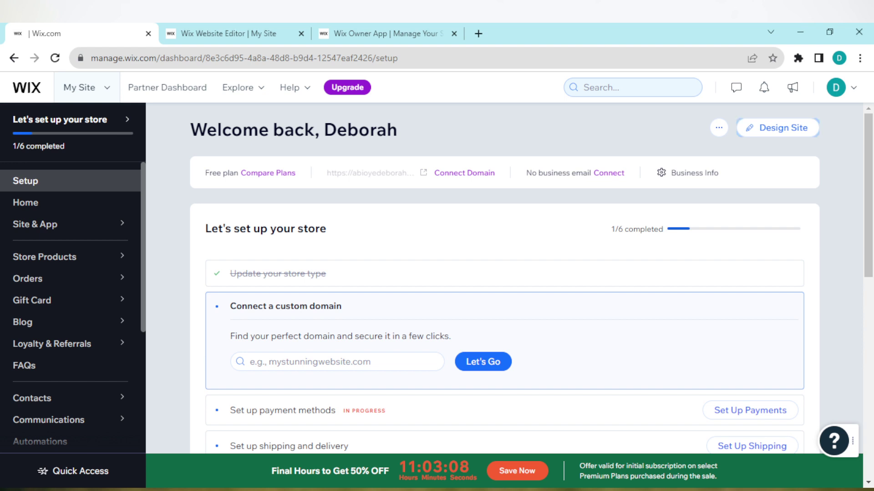
{"action": "left_click", "coordinate": [764, 126]}
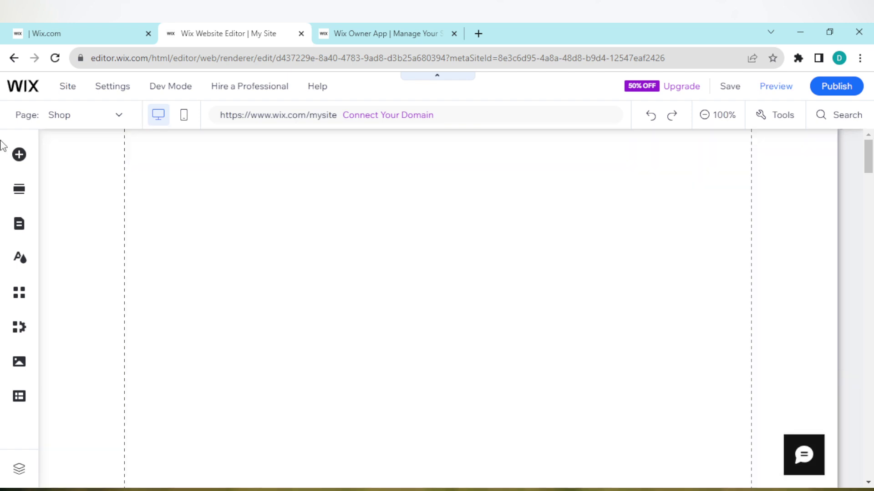
In Add Elements, browse the Button, Image, Strip and Embed Code categories, ending on Social
{"action": "left_click", "coordinate": [19, 156]}
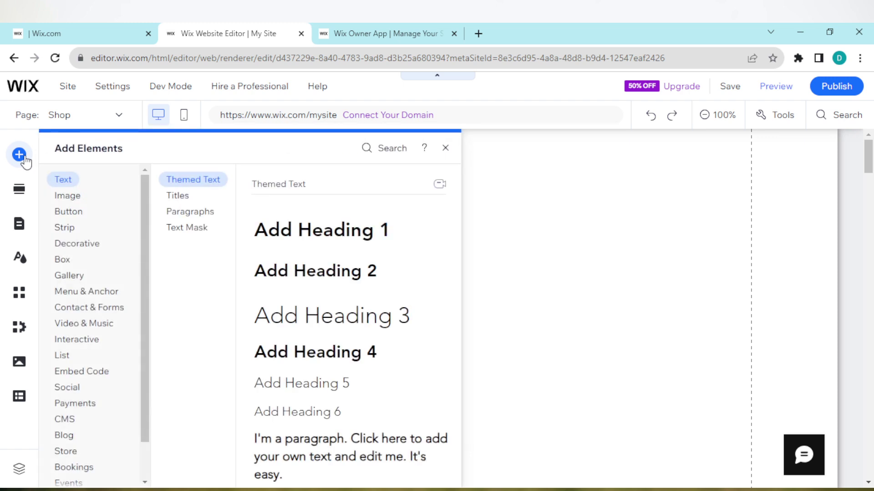
{"action": "left_click", "coordinate": [69, 211]}
{"action": "left_click", "coordinate": [69, 196]}
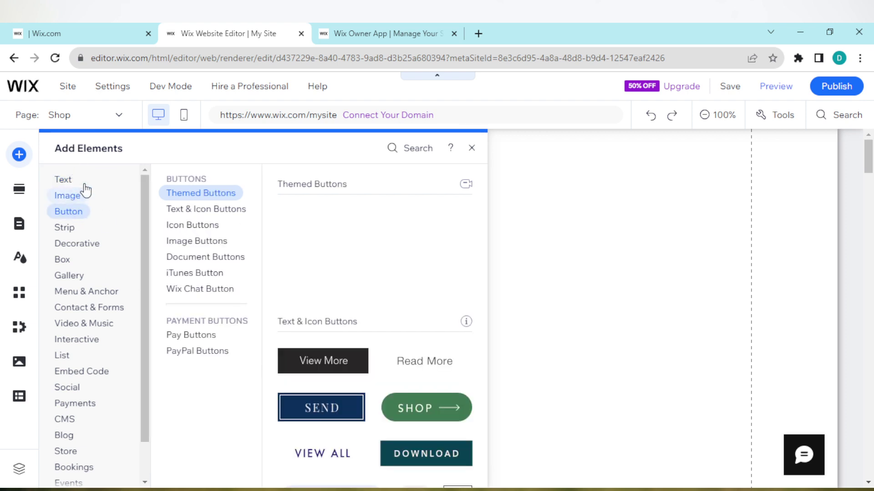
{"action": "left_click", "coordinate": [69, 212]}
{"action": "left_click", "coordinate": [69, 227]}
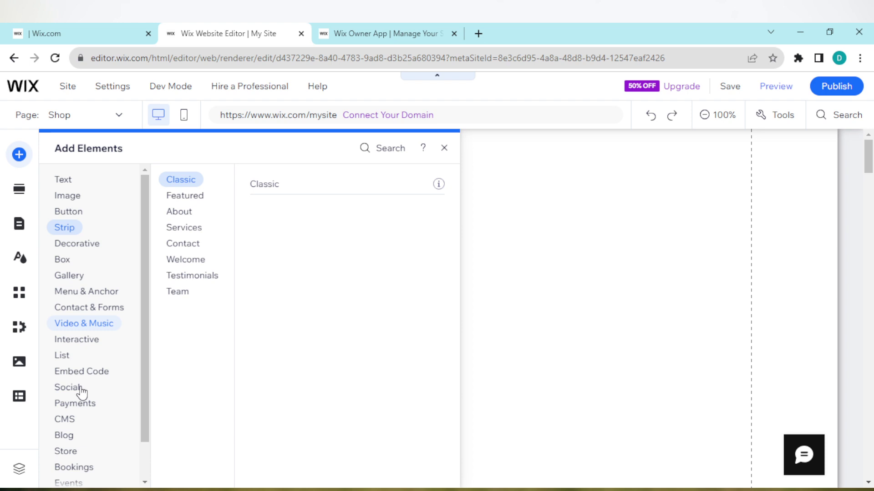
{"action": "left_click", "coordinate": [92, 373]}
{"action": "left_click", "coordinate": [67, 387]}
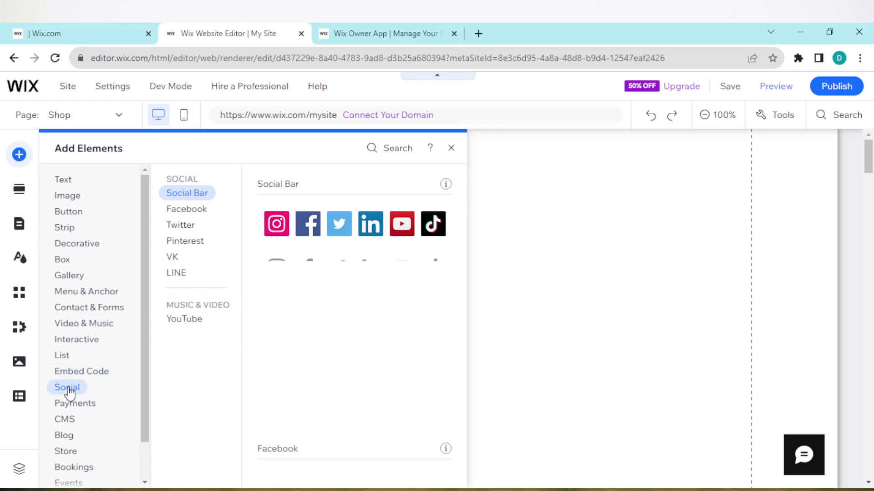
{"action": "left_click", "coordinate": [79, 373]}
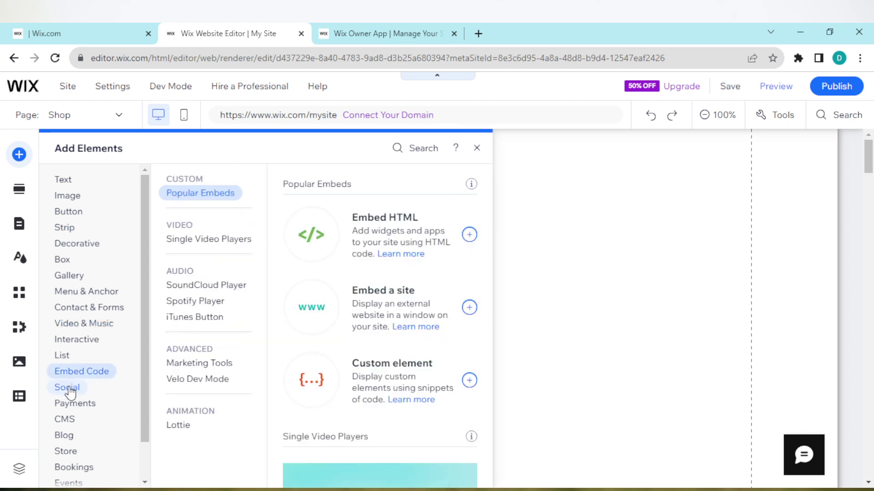
{"action": "left_click", "coordinate": [68, 389]}
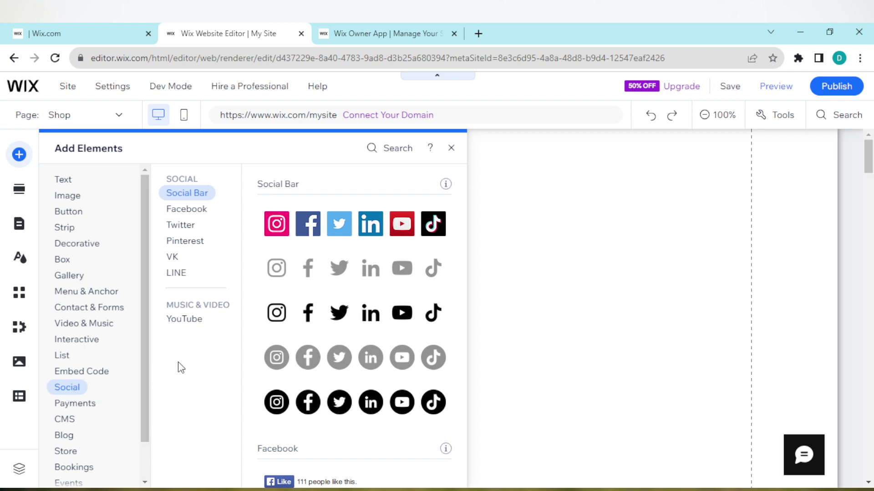
Skim the VK, LINE and Facebook widgets, then return to the Social Bar presets
{"action": "left_click", "coordinate": [181, 260]}
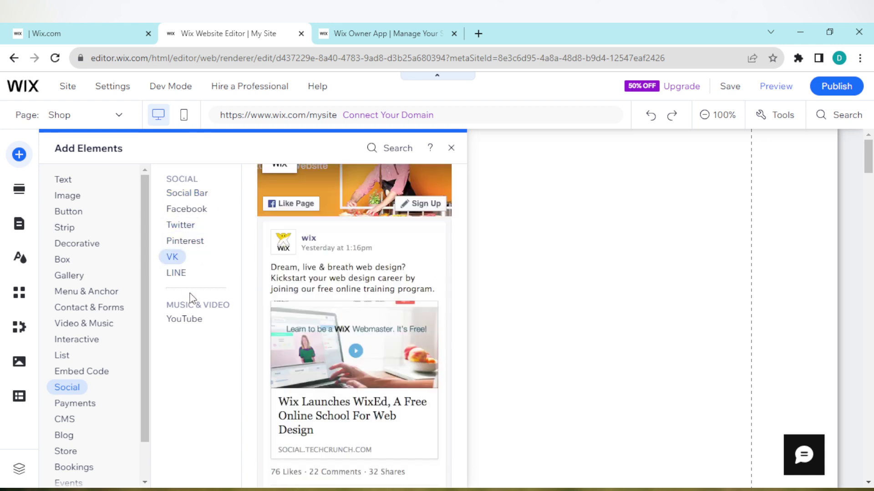
{"action": "left_click", "coordinate": [191, 276]}
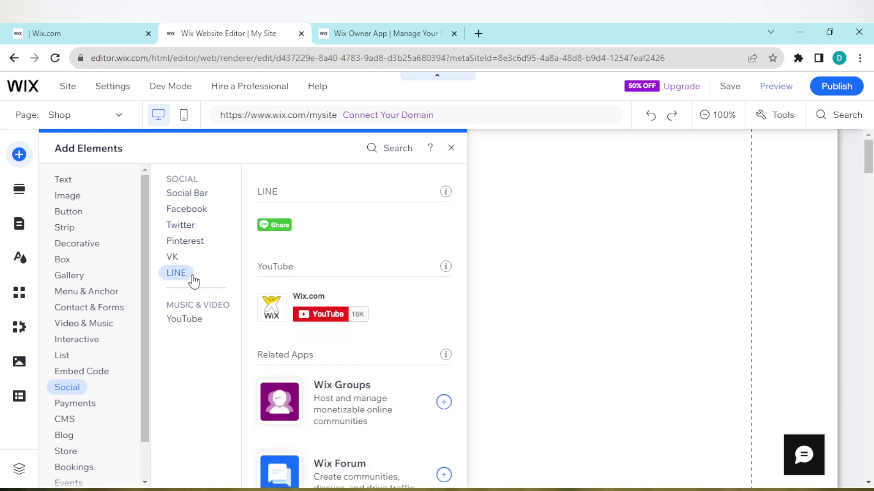
{"action": "left_click", "coordinate": [214, 211]}
{"action": "left_click", "coordinate": [208, 198]}
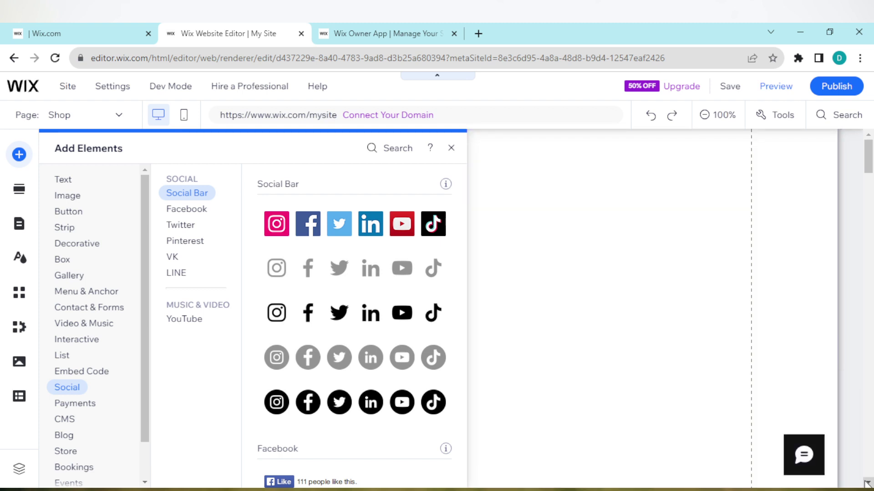
Drag the colored Social Bar preset onto the Shop page beneath the ₦25.00 green sweater
{"action": "left_click", "coordinate": [867, 483]}
{"action": "left_click", "coordinate": [867, 483]}
{"action": "left_click", "coordinate": [867, 484]}
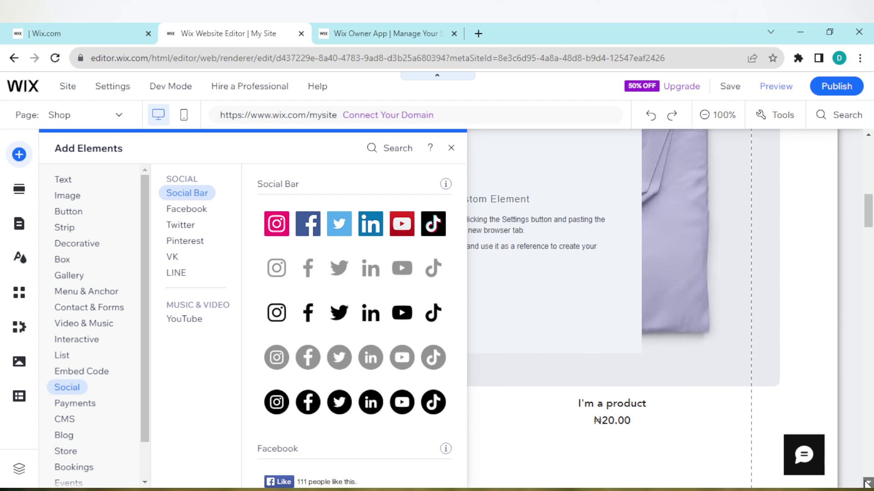
{"action": "left_click", "coordinate": [867, 484]}
{"action": "left_click", "coordinate": [867, 483]}
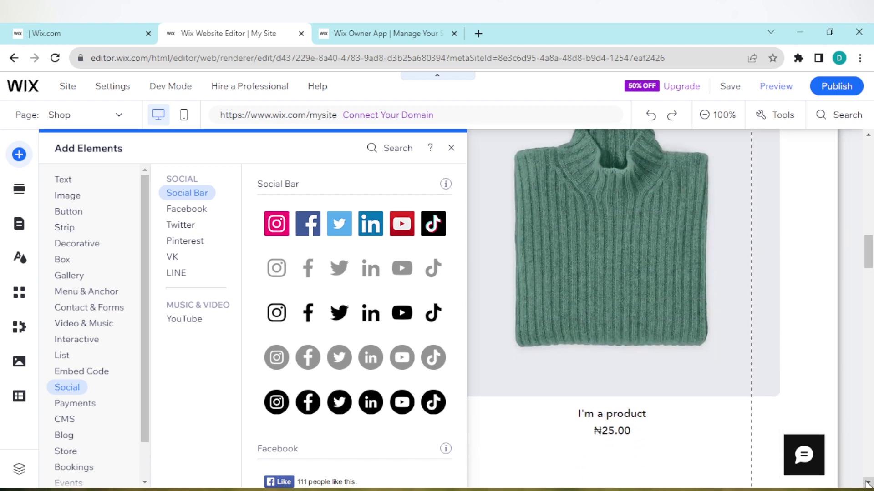
{"action": "left_click", "coordinate": [867, 484]}
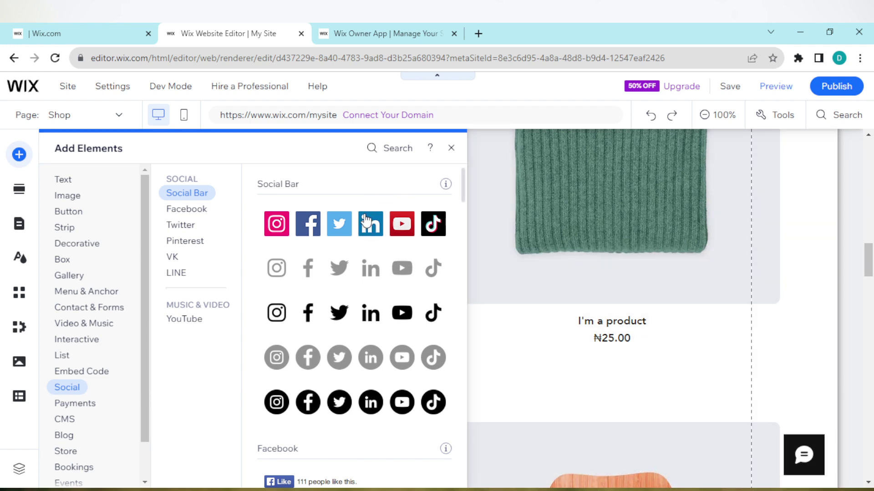
{"action": "mouse_move", "coordinate": [374, 217]}
{"action": "left_mouse_down"}
{"action": "mouse_move", "coordinate": [623, 387]}
{"action": "mouse_move", "coordinate": [668, 399]}
{"action": "left_mouse_up"}
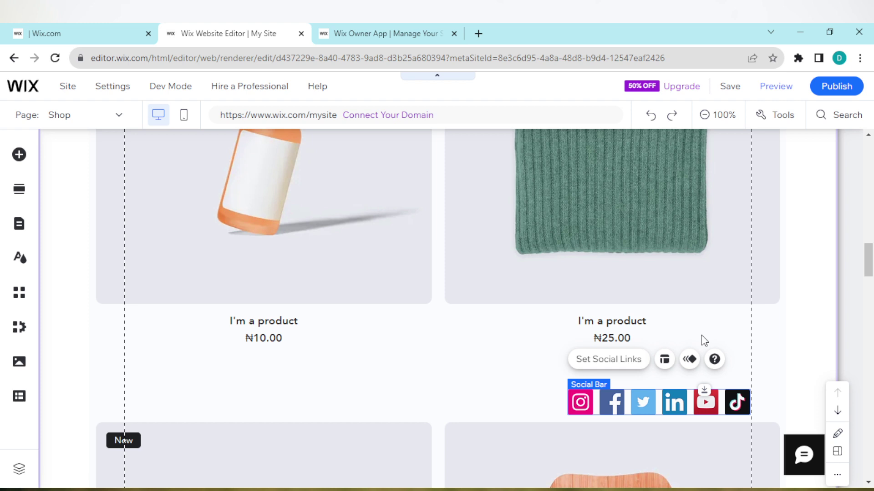
Save the site, confirming Save & Continue with the free my-site Wix.com domain
{"action": "left_click", "coordinate": [724, 88]}
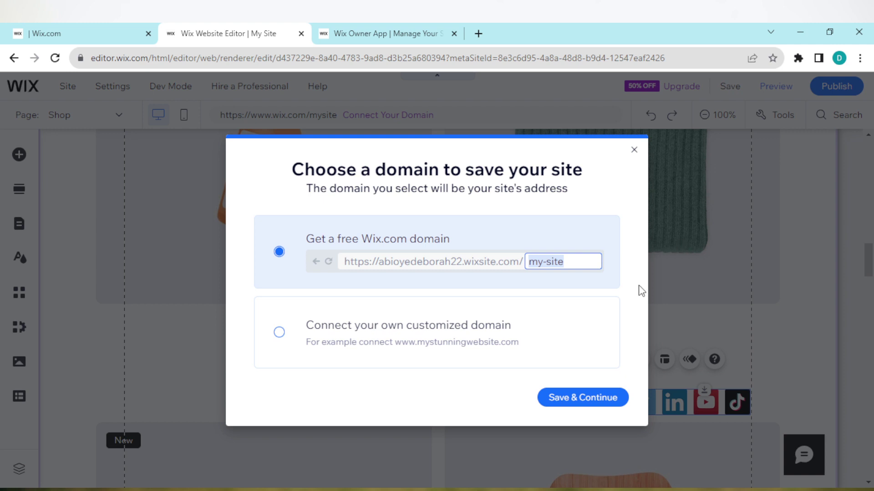
{"action": "left_click", "coordinate": [568, 403]}
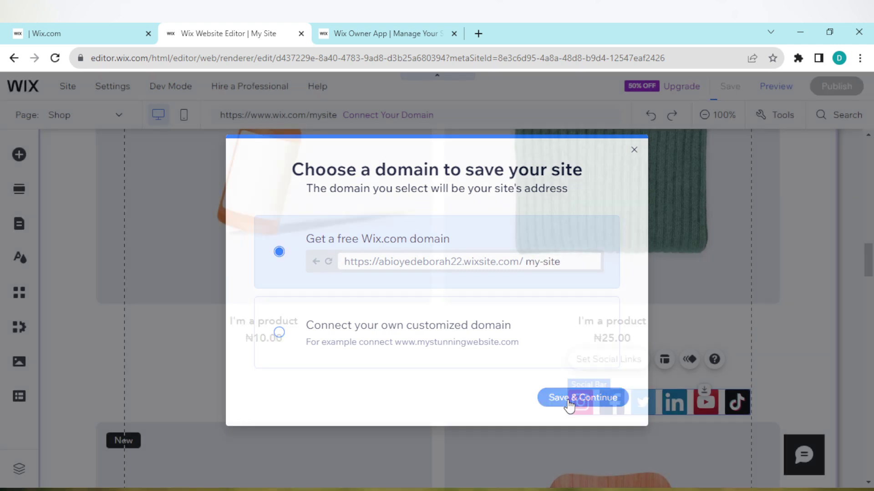